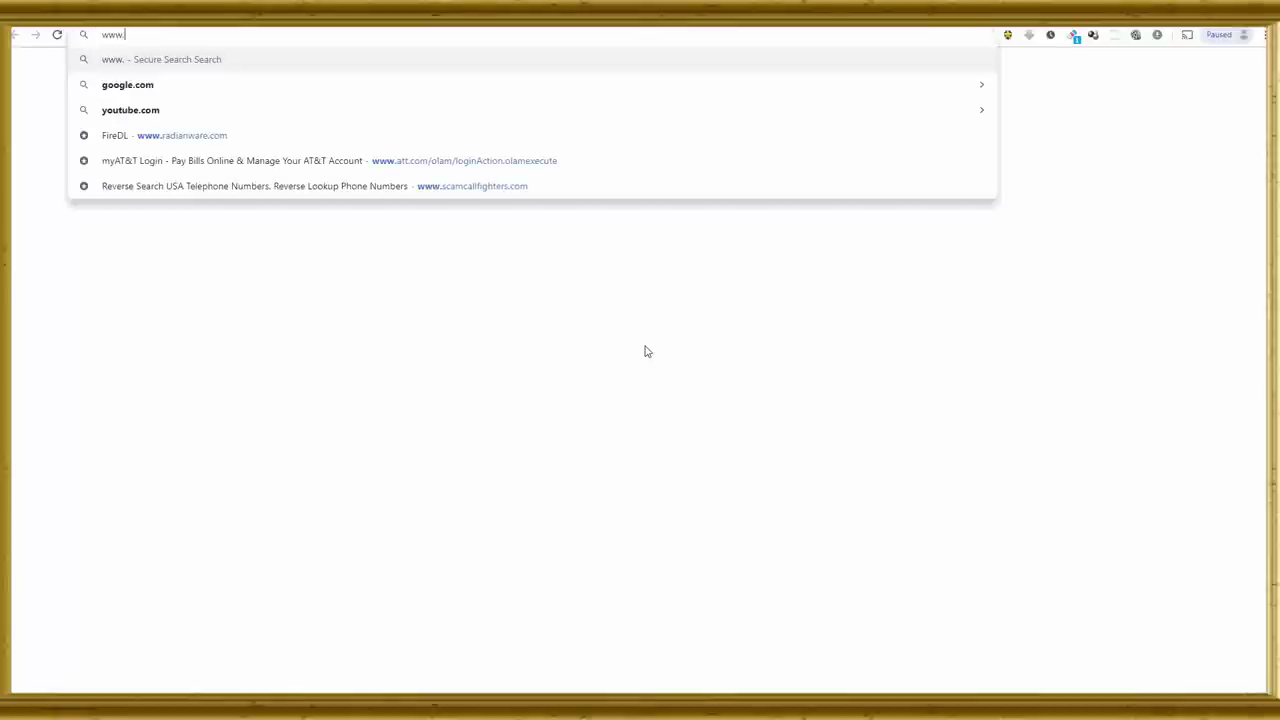
pyautogui.write('a')
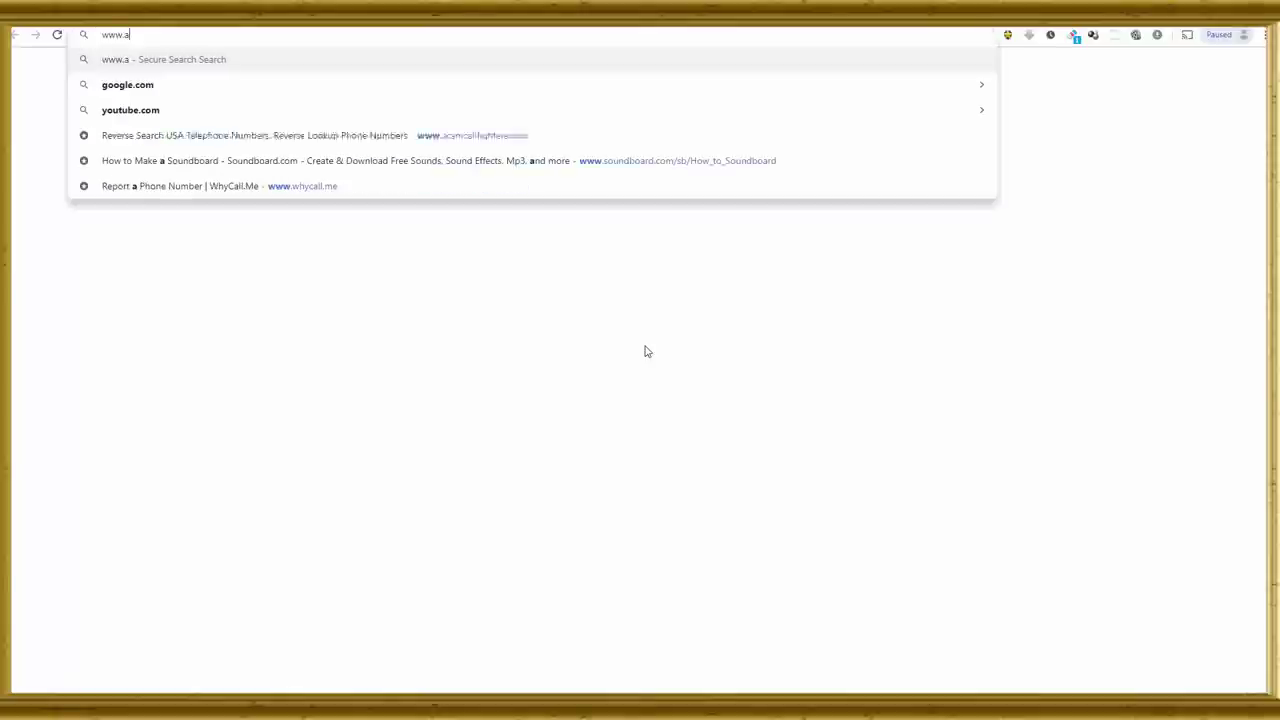
pyautogui.write('nydesk.com')
pyautogui.press('Return')
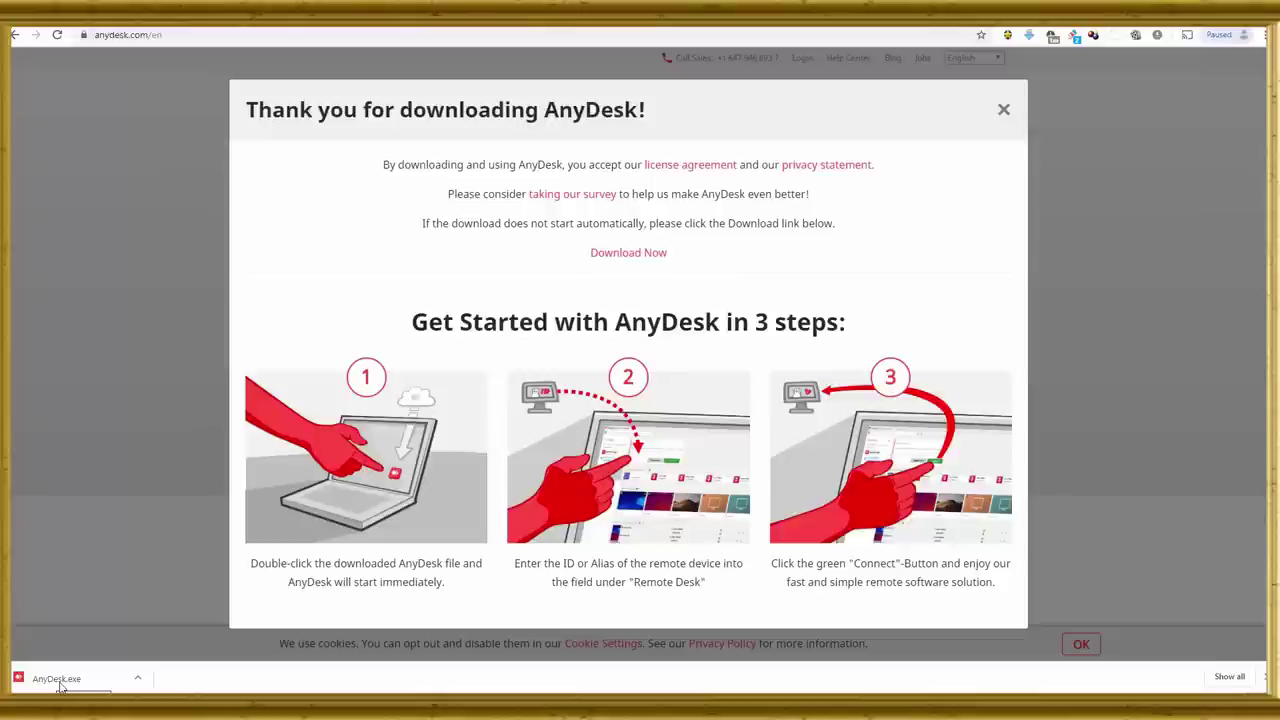
# Run the downloaded AnyDesk.exe from Chrome's downloads bar
pyautogui.click(60, 686)
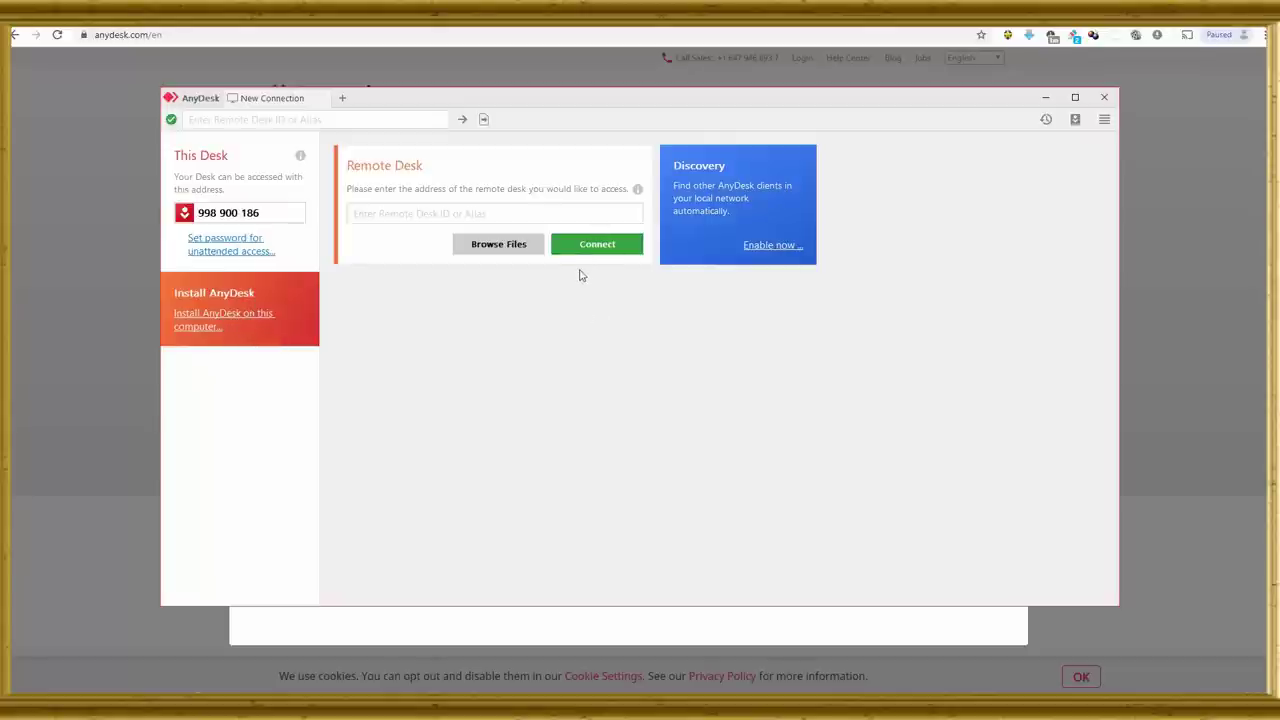
# Open the 'Install AnyDesk on this computer' options from AnyDesk's left panel
pyautogui.click(210, 322)
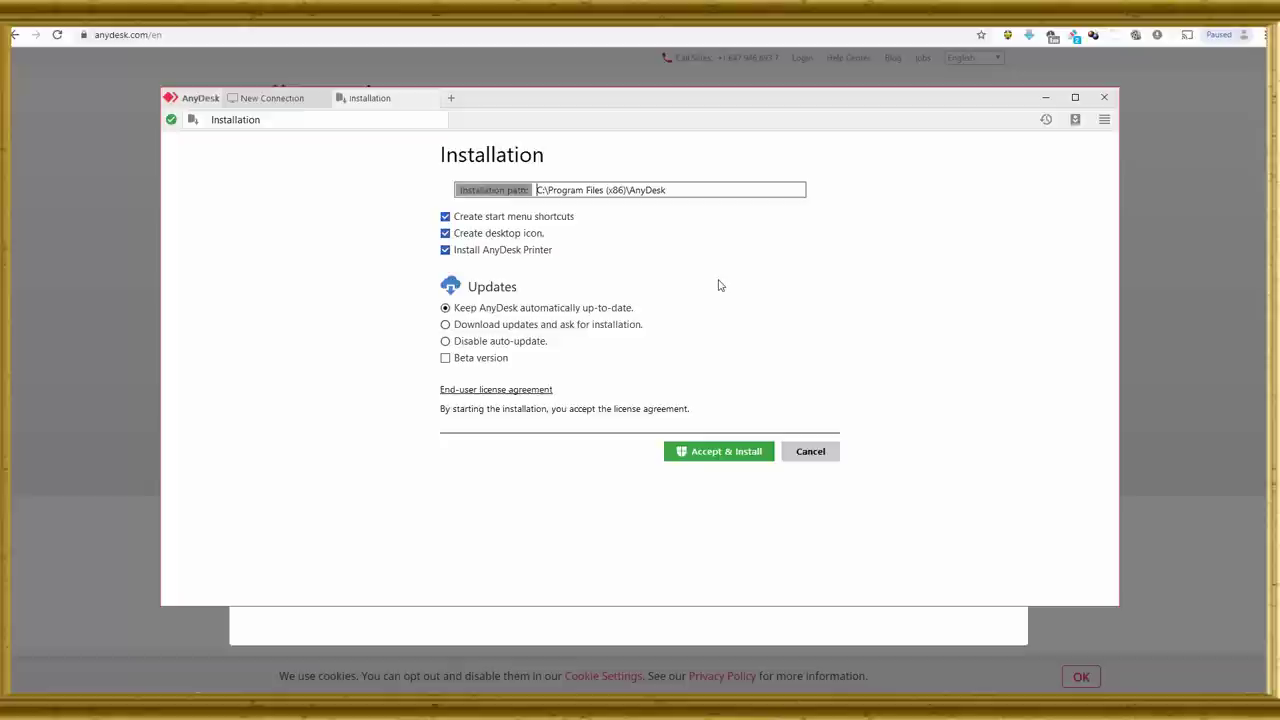
# Install AnyDesk without start menu shortcuts, desktop icon or printer, and with auto-update disabled
pyautogui.click(445, 217)
pyautogui.click(445, 250)
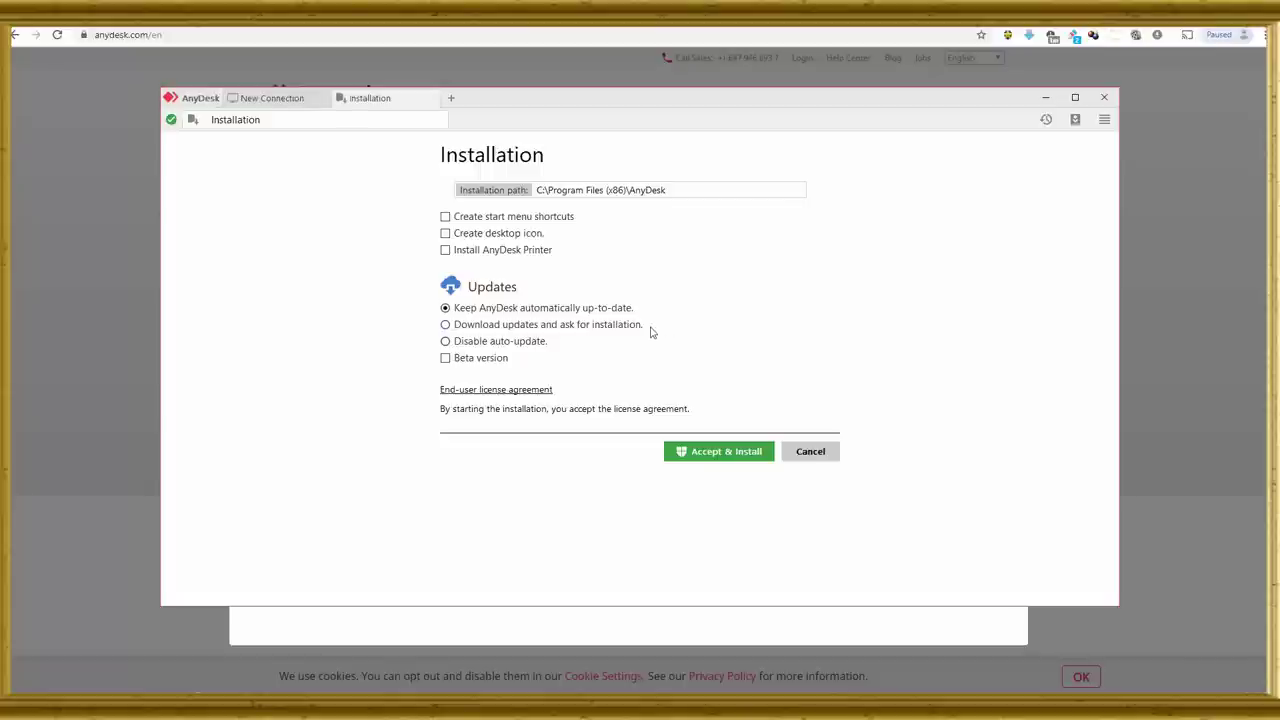
pyautogui.click(446, 342)
pyautogui.click(716, 452)
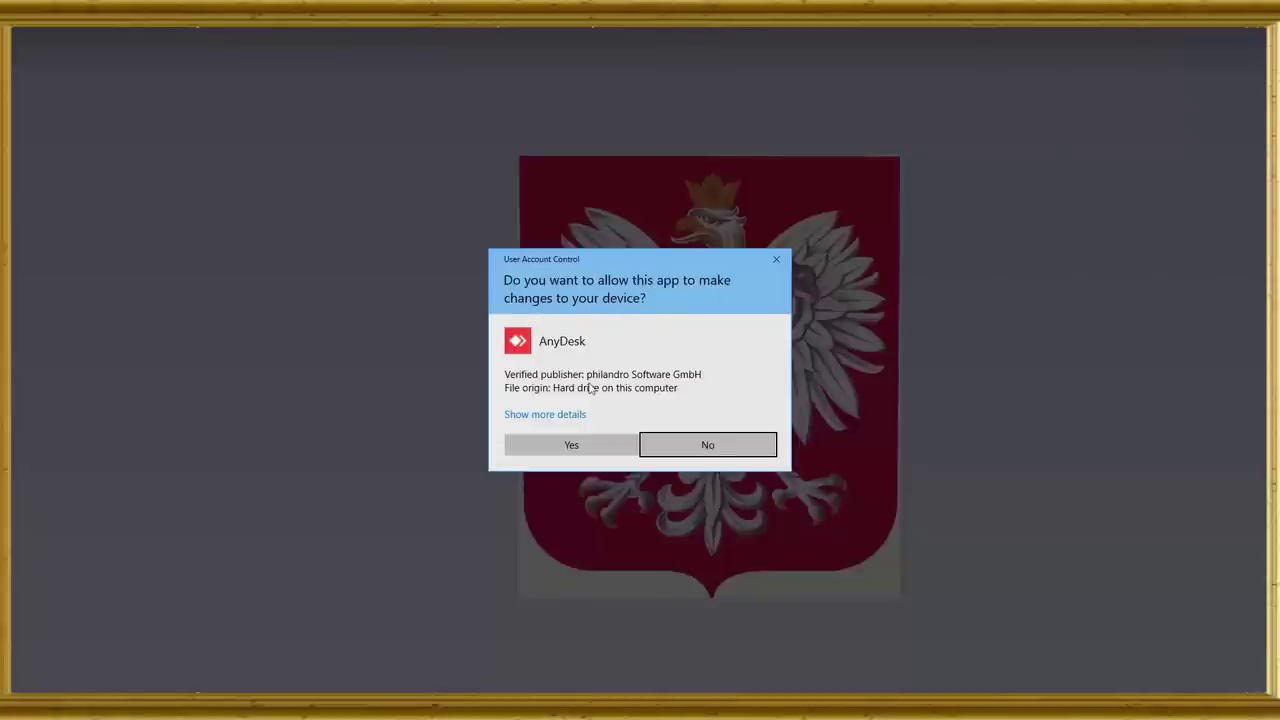
# Approve the User Account Control prompt so AnyDesk finishes installing
pyautogui.click(571, 447)
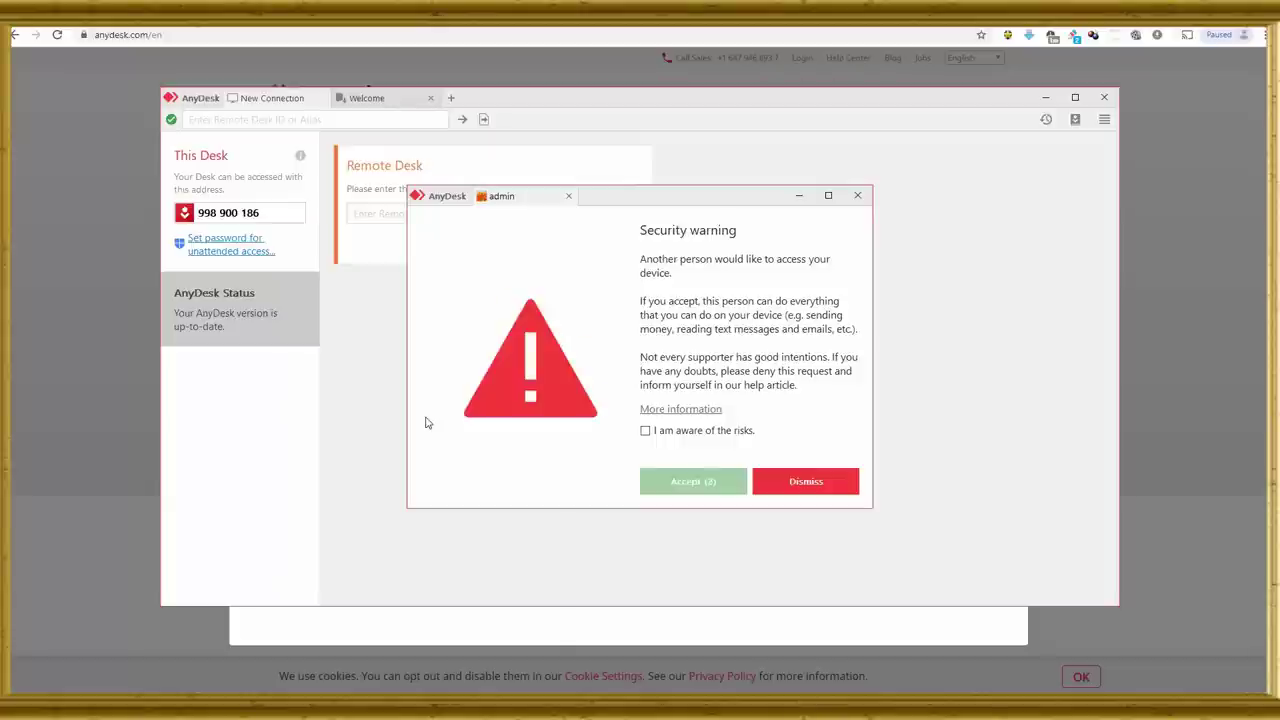
# Acknowledge 'I am aware of the risks' and accept the incoming remote access request
pyautogui.click(655, 437)
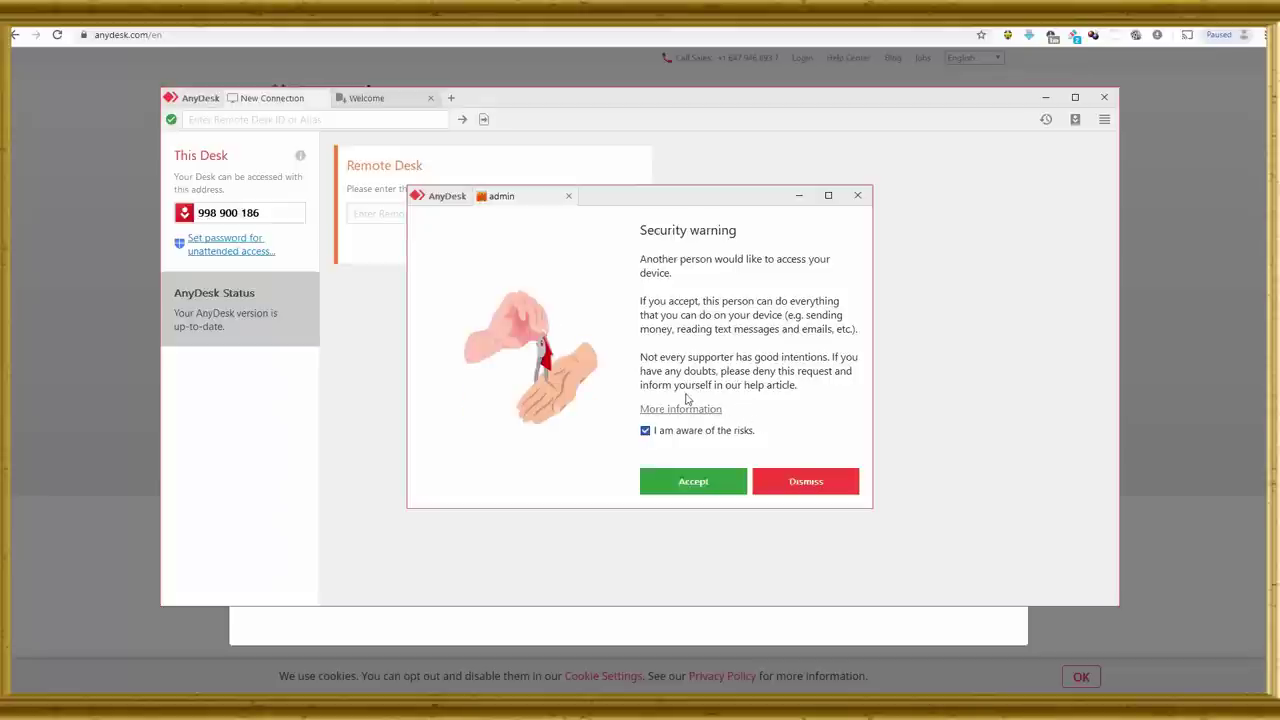
pyautogui.click(673, 490)
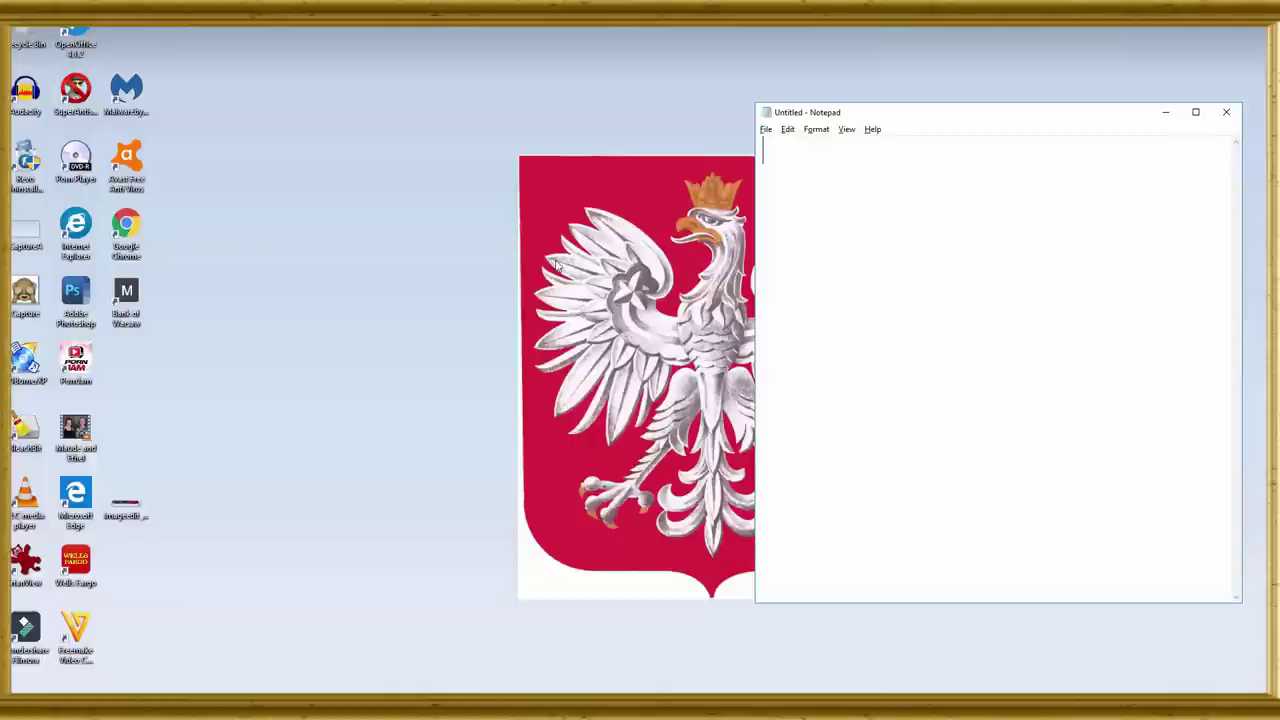
# Write a person's name, a phone number and 'Citi Bank' on three Notepad lines
pyautogui.write('Phil Latio')
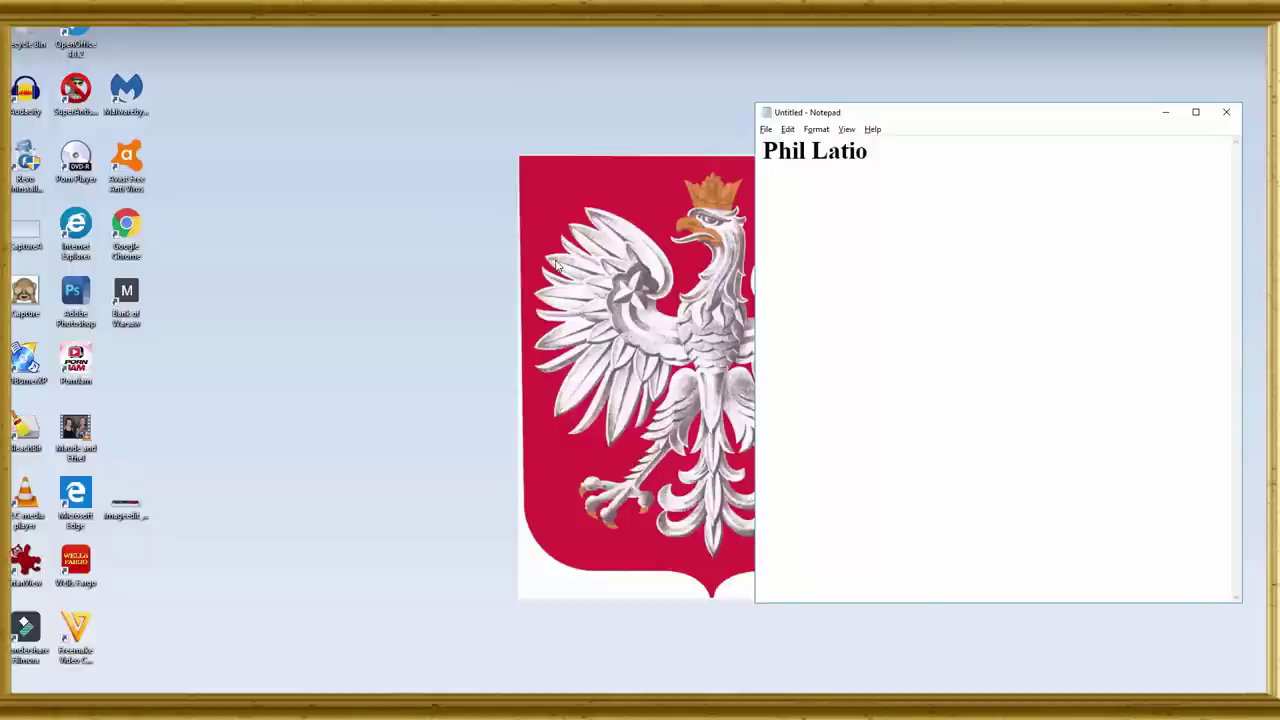
pyautogui.press('Return')
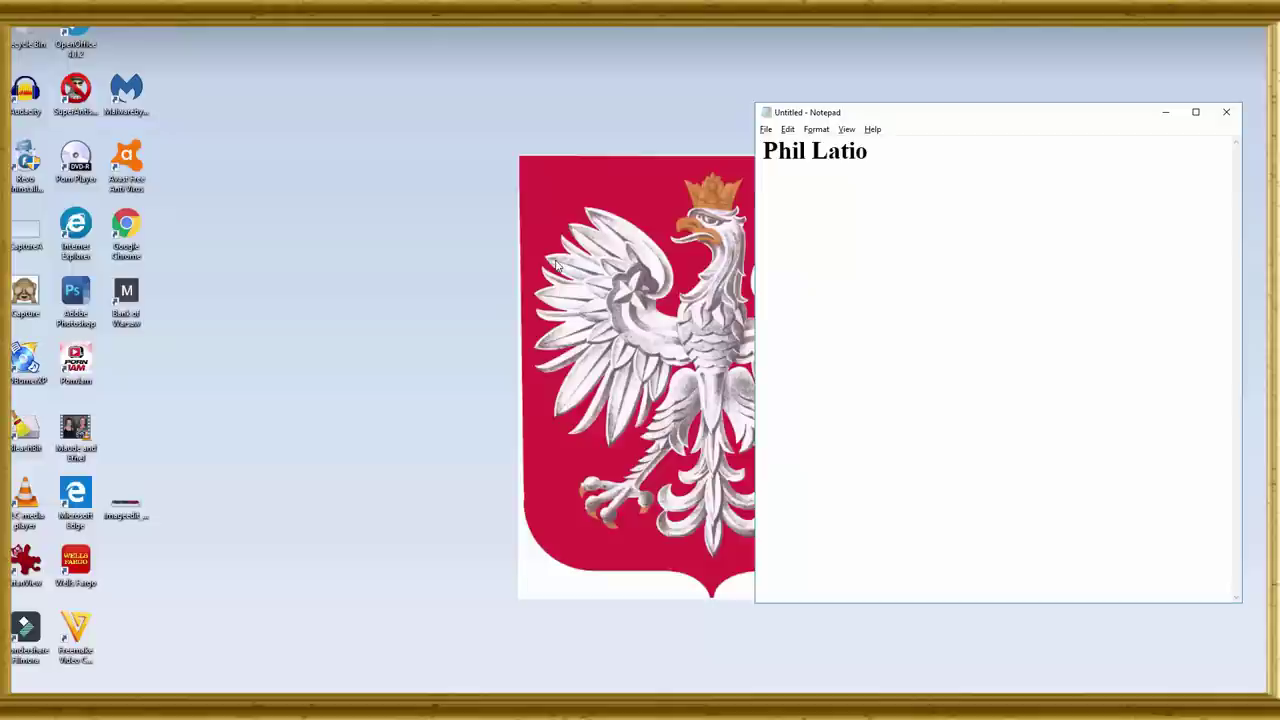
pyautogui.press('Return')
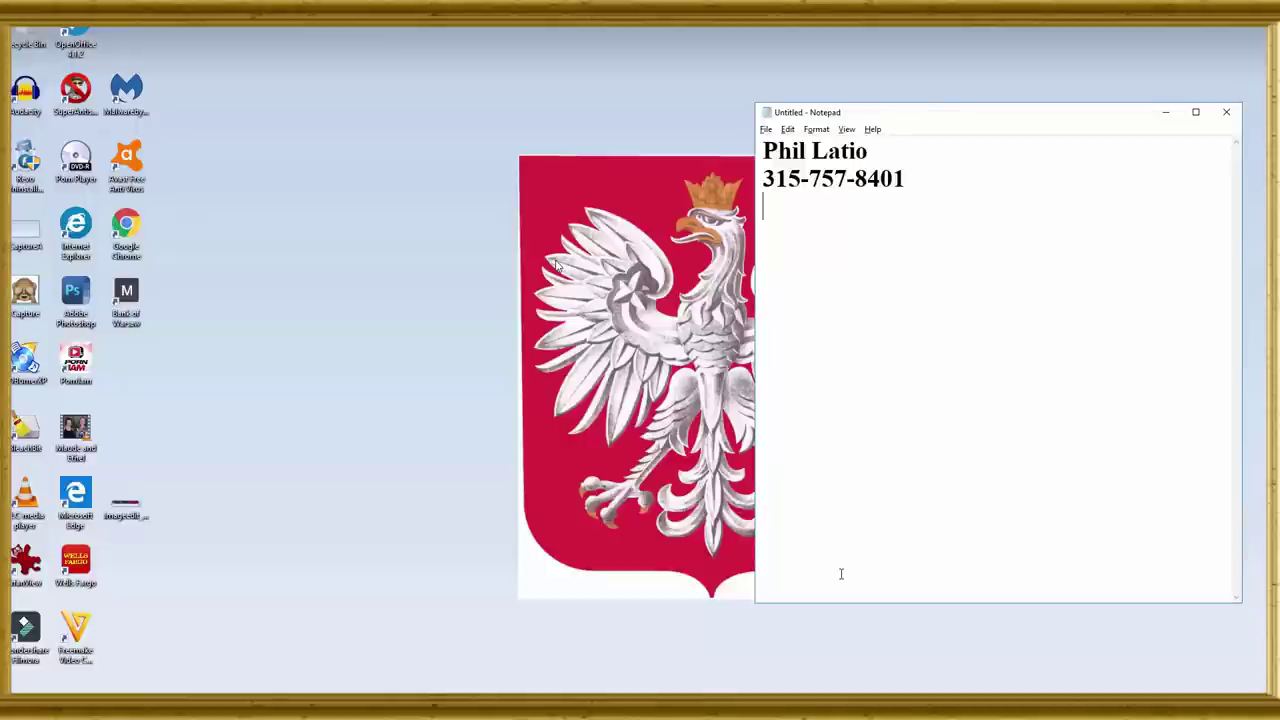
pyautogui.write('Citi Bank')
pyautogui.press('Return')
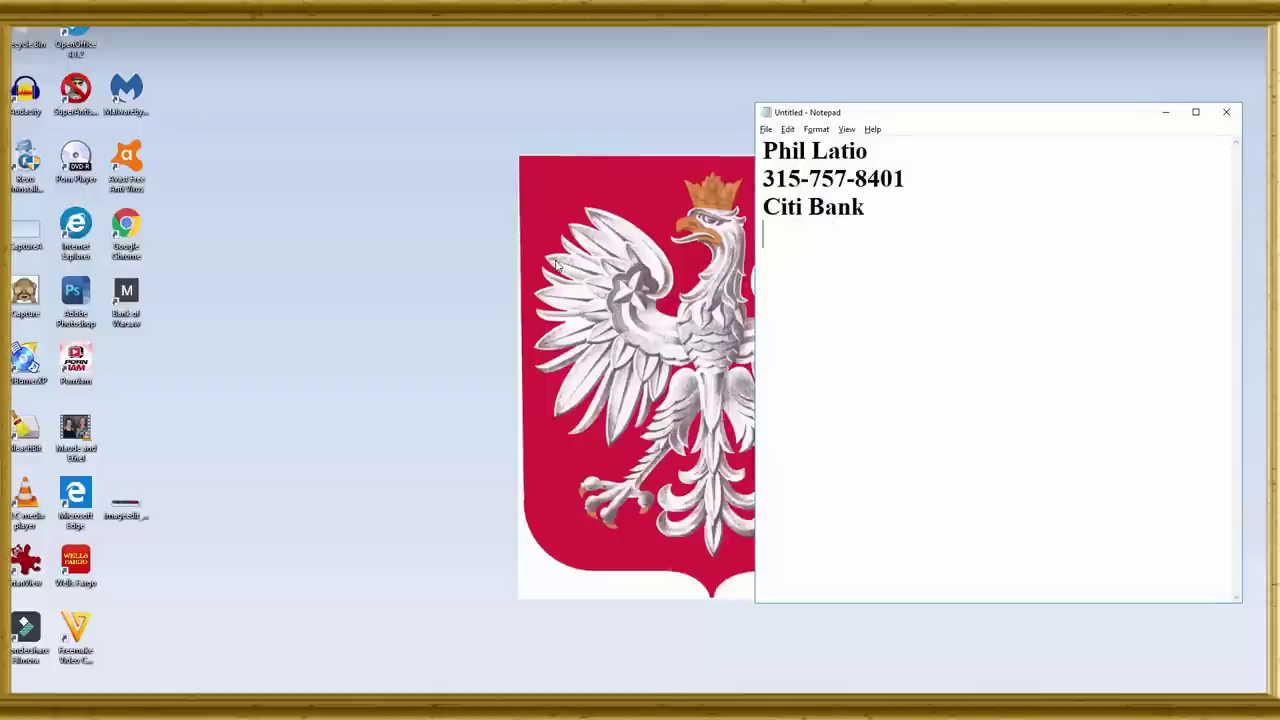
# Minimize the Notepad note, bring Chrome forward, then restore the note from the taskbar
pyautogui.click(1165, 112)
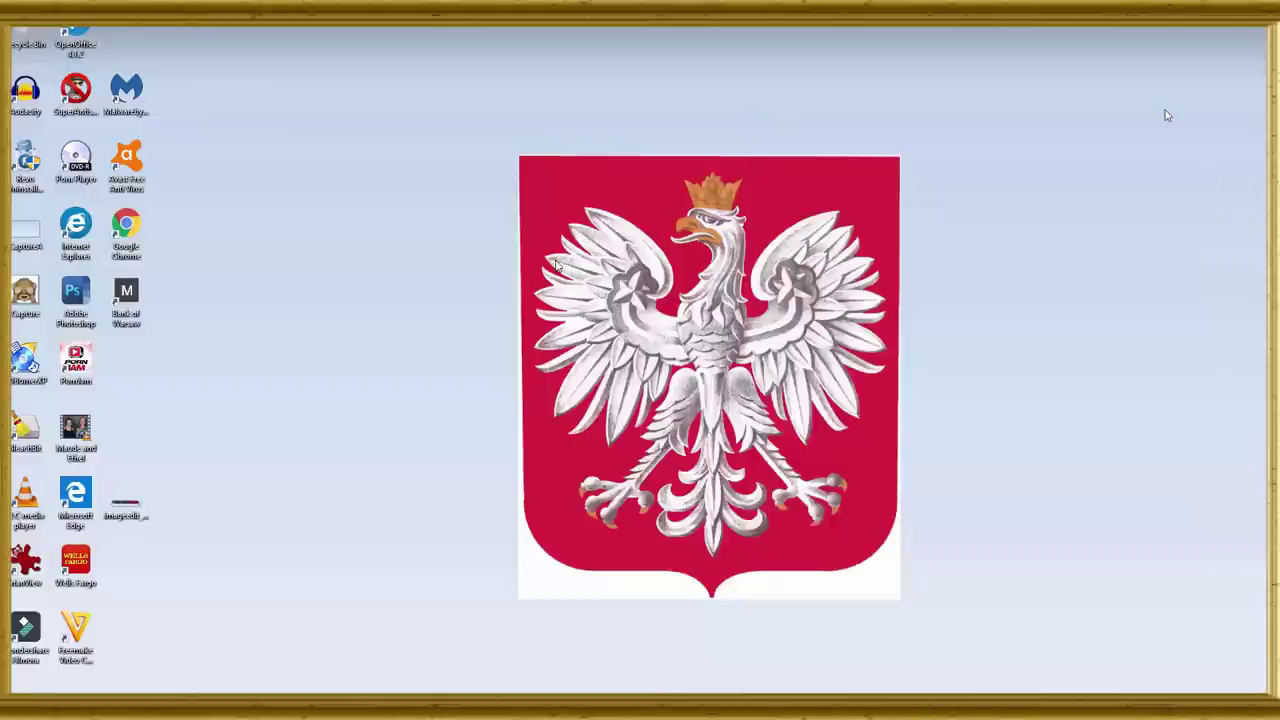
pyautogui.click(230, 705)
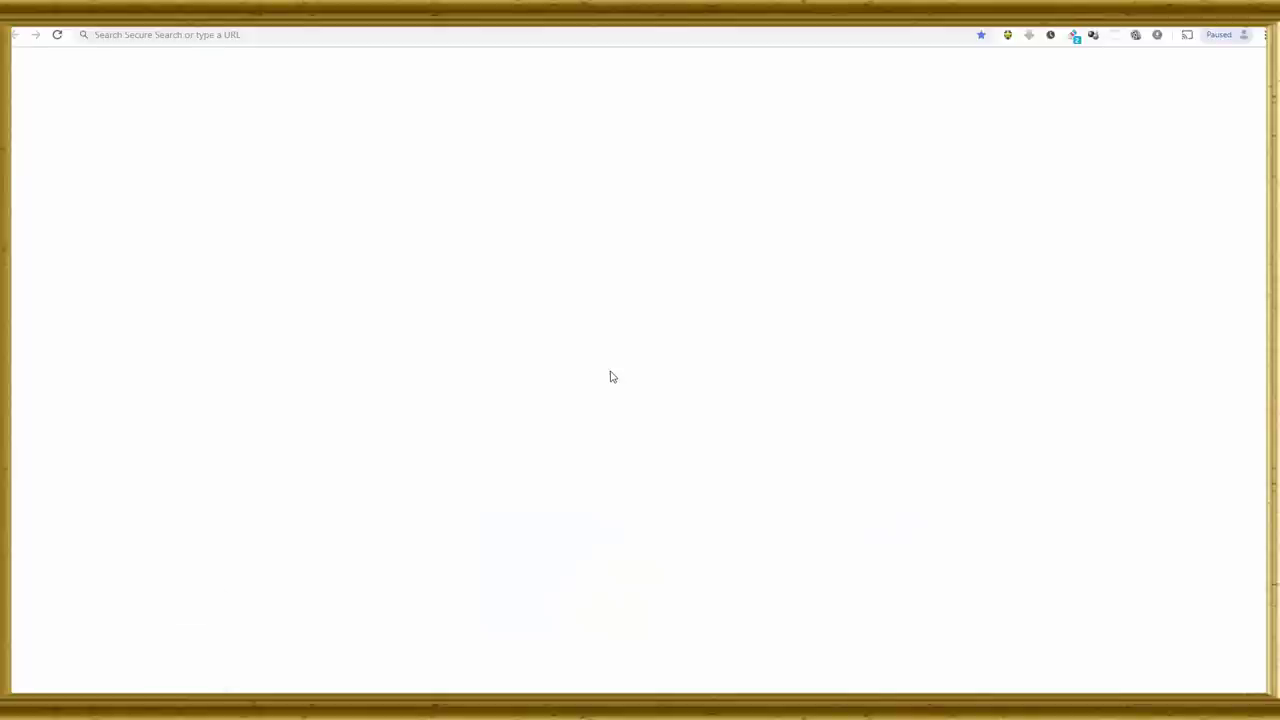
pyautogui.click(179, 650)
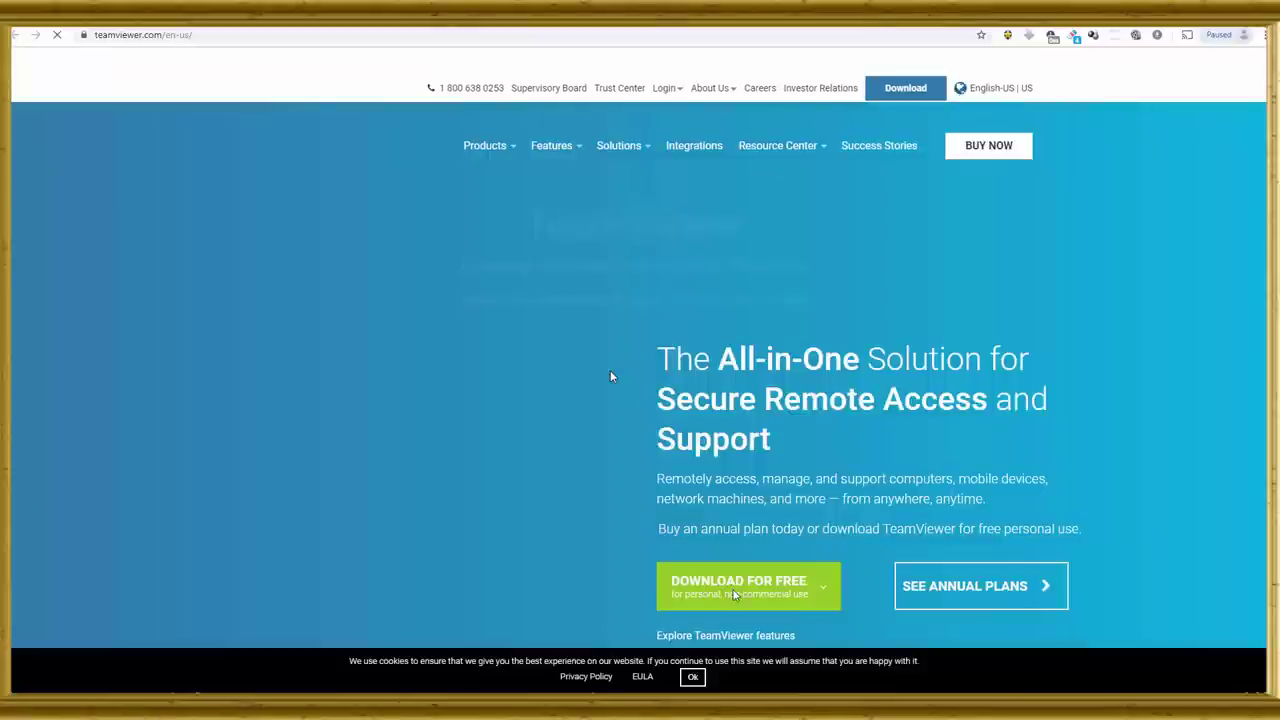
# Download TeamViewer for free from teamviewer.com and run TeamViewer_Setup.exe
pyautogui.click(735, 595)
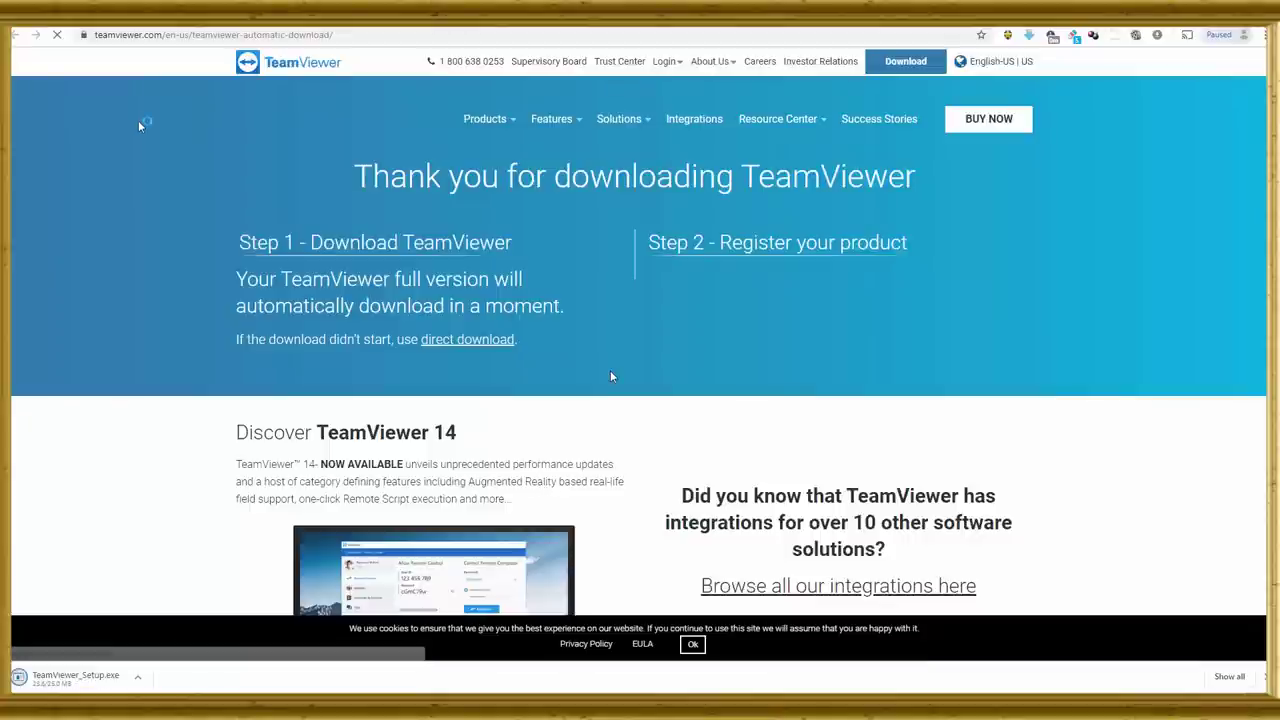
pyautogui.click(74, 680)
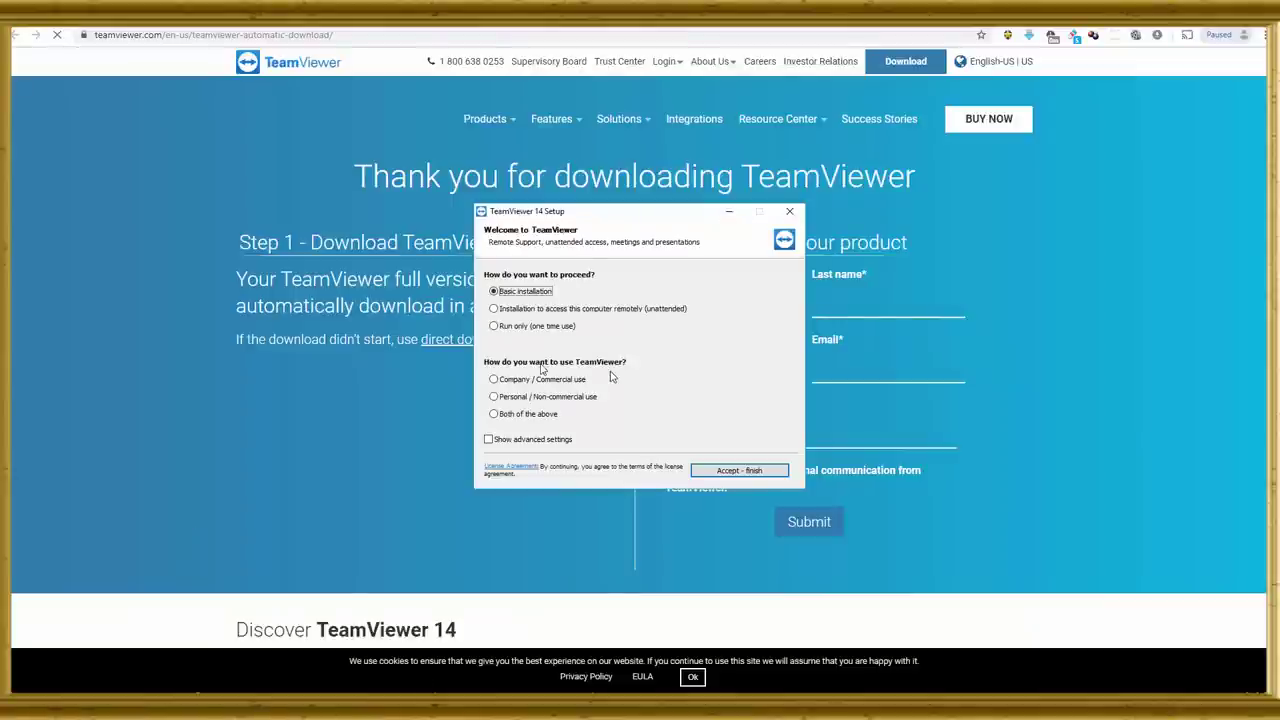
# Install TeamViewer for Personal / Non-commercial use, approving the User Account Control prompt
pyautogui.click(524, 397)
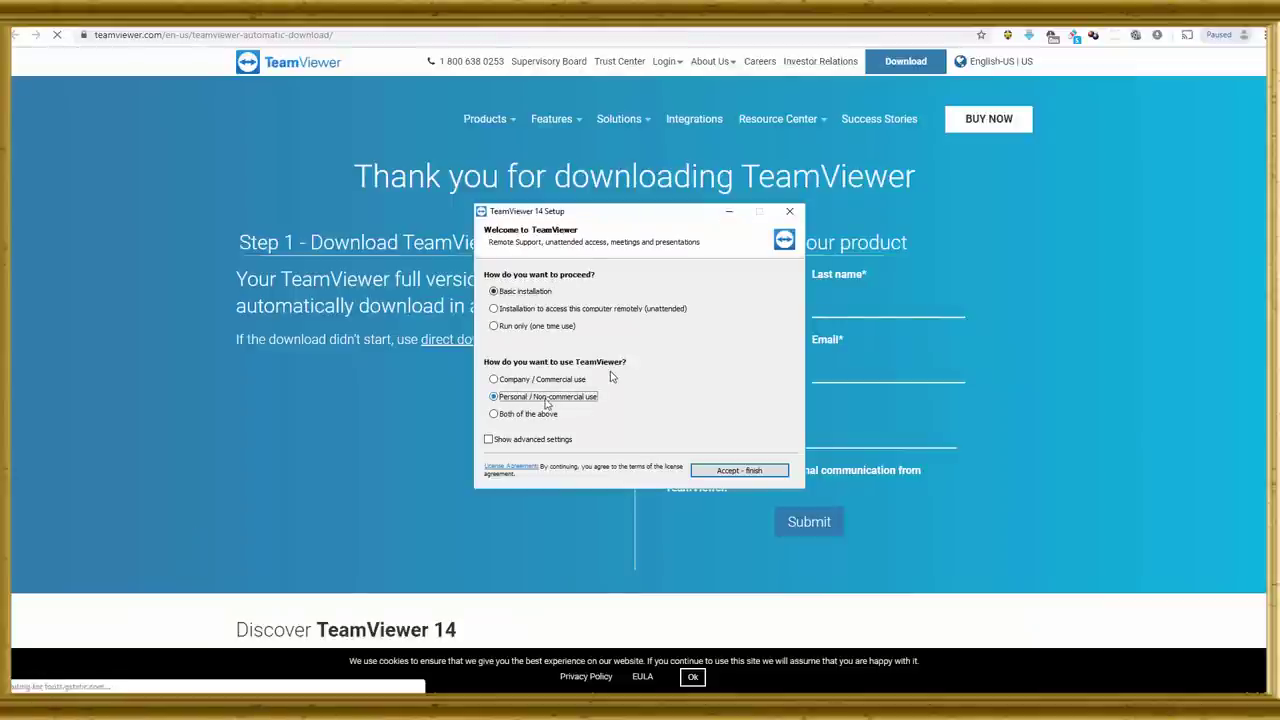
pyautogui.click(748, 471)
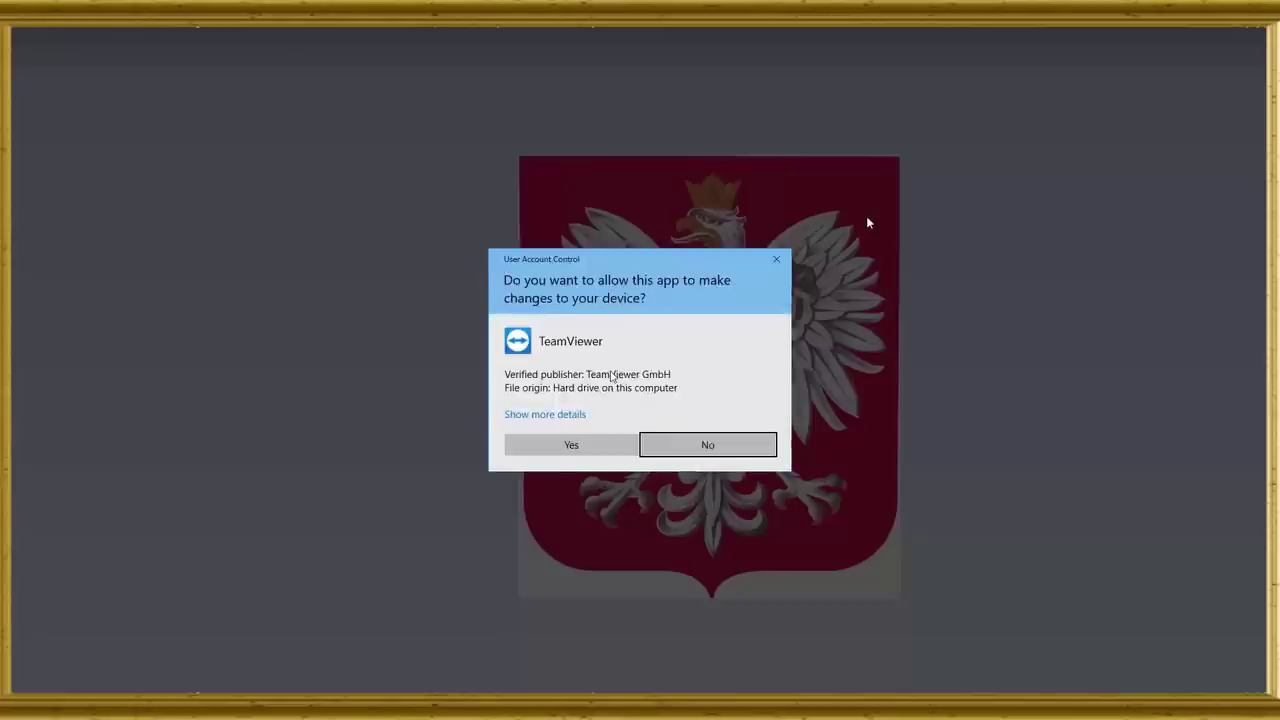
pyautogui.click(571, 445)
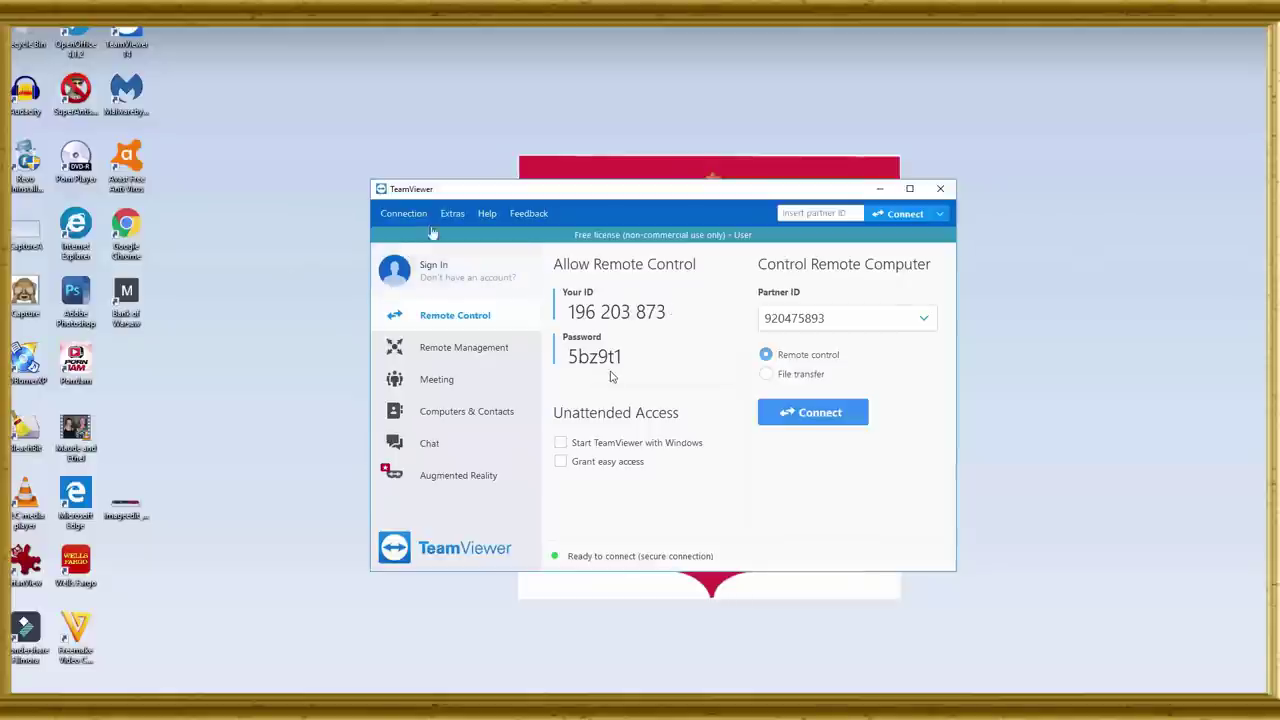
# Set and confirm a personal unattended-access password in TeamViewer Options, then select this computer's ID
pyautogui.click(450, 214)
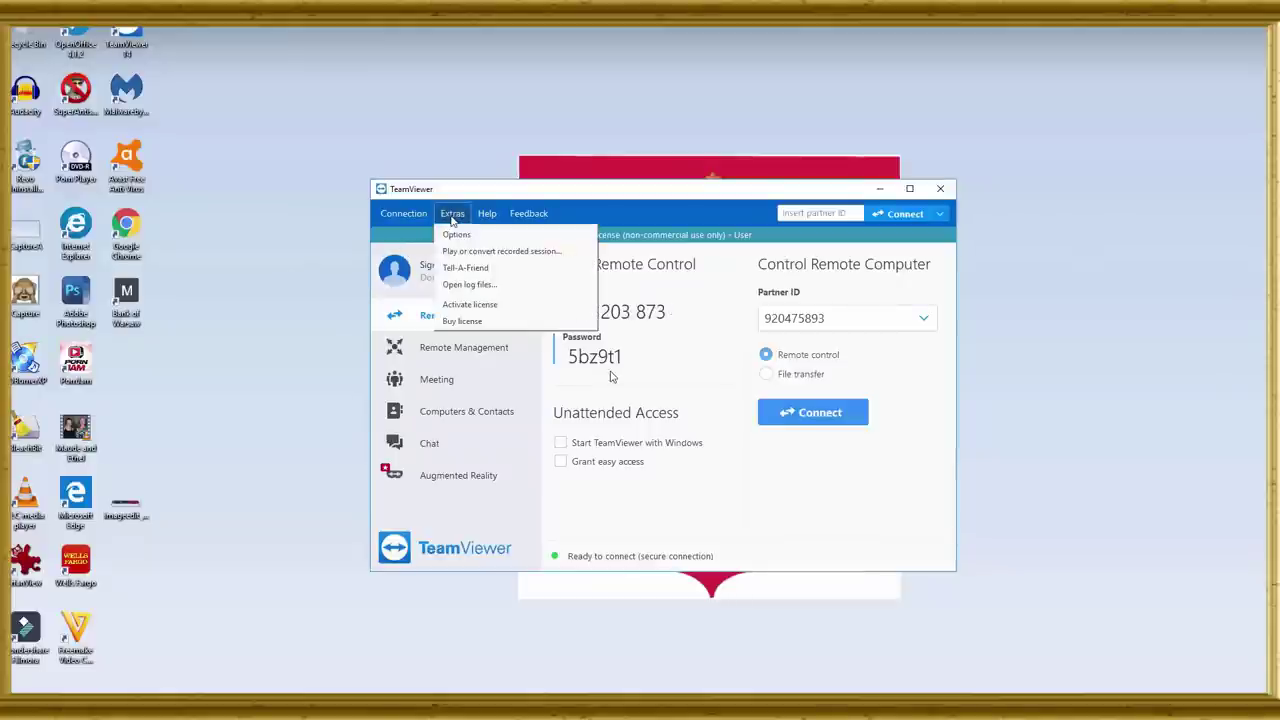
pyautogui.click(456, 234)
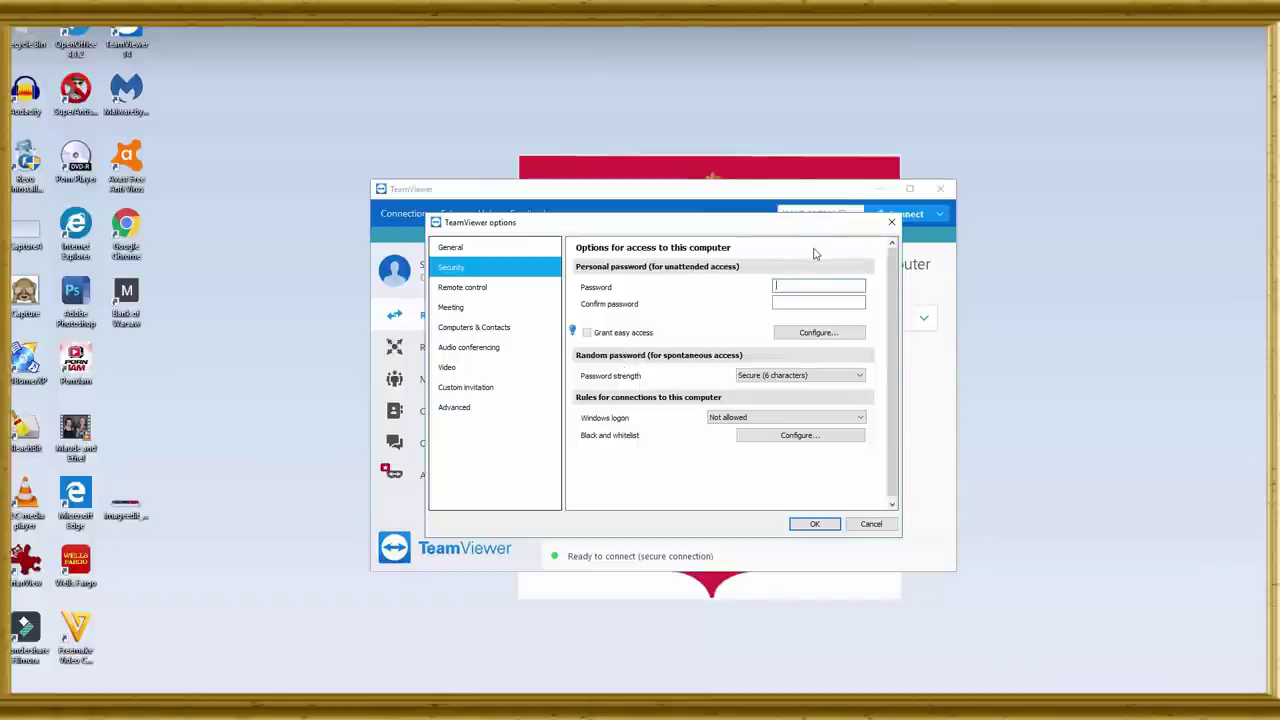
pyautogui.click(818, 303)
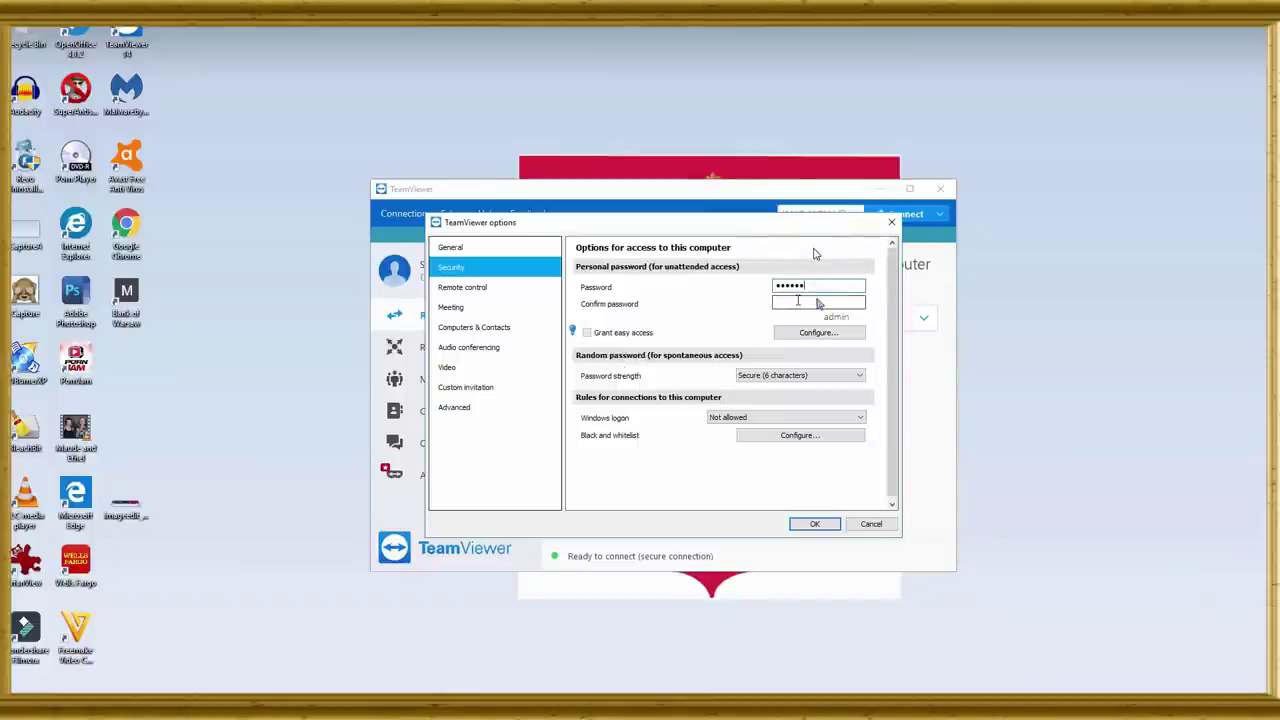
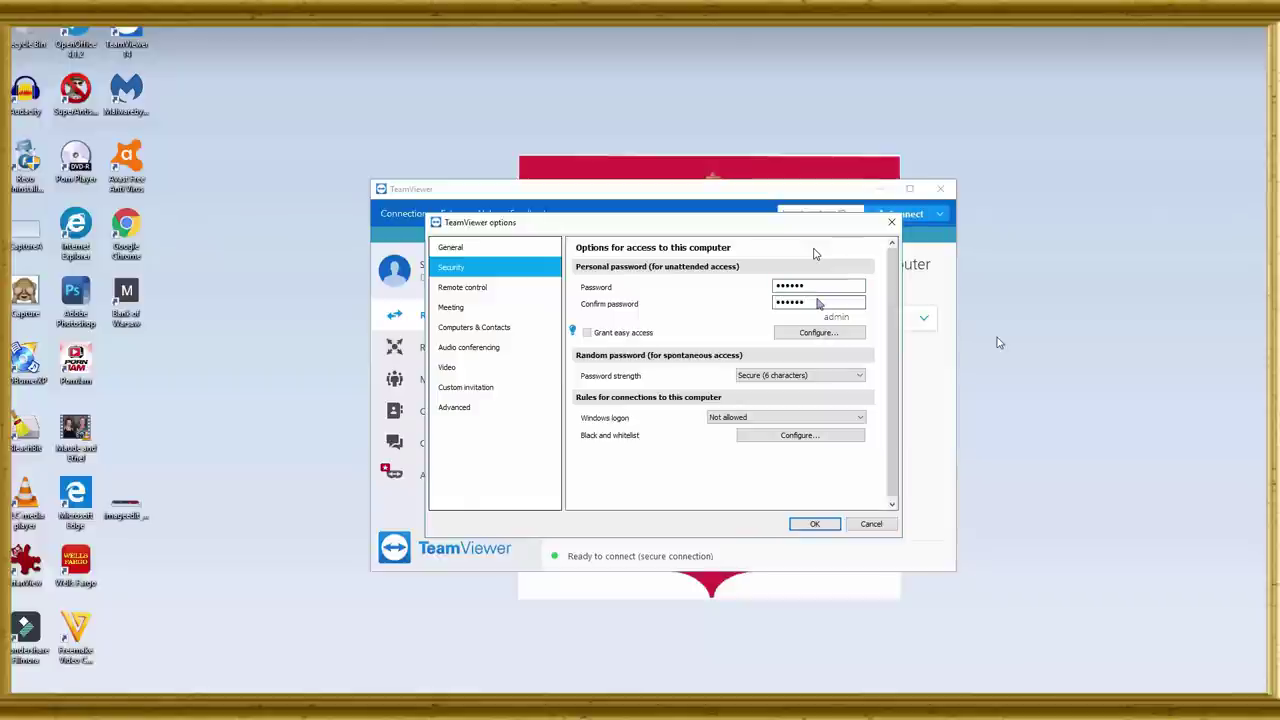
pyautogui.click(814, 524)
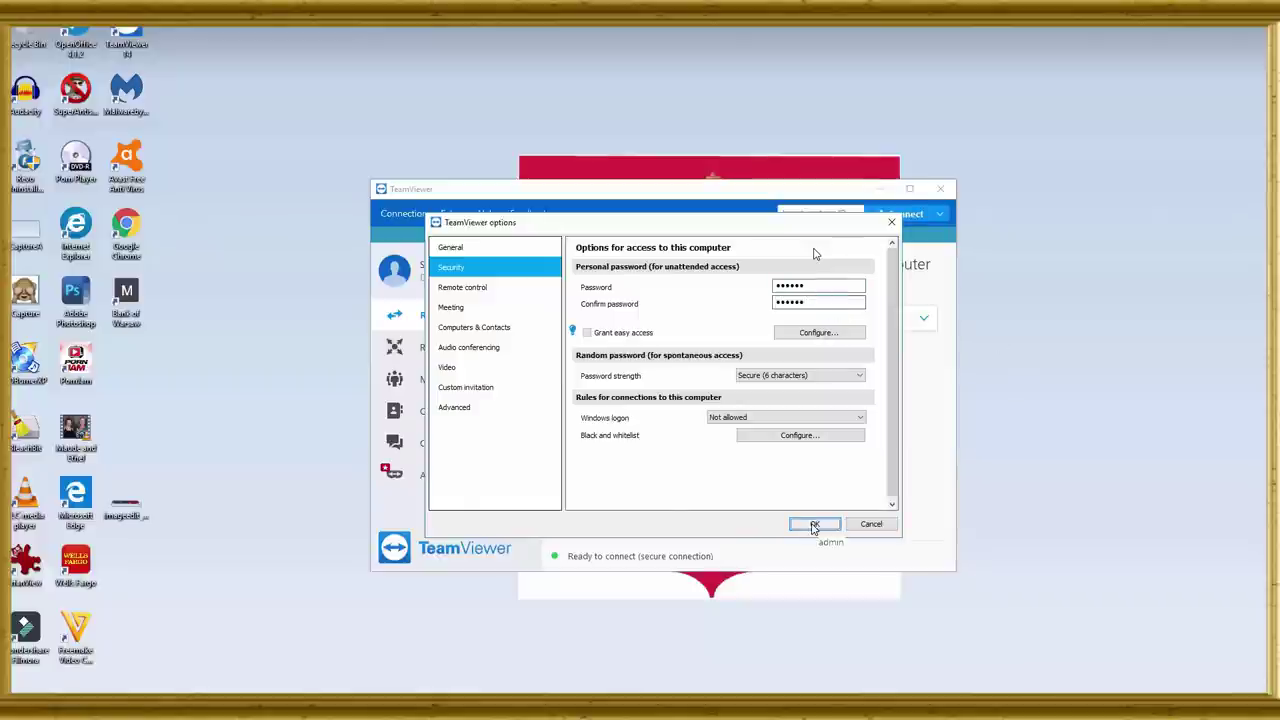
pyautogui.moveTo(670, 312); pyautogui.dragTo(560, 318)
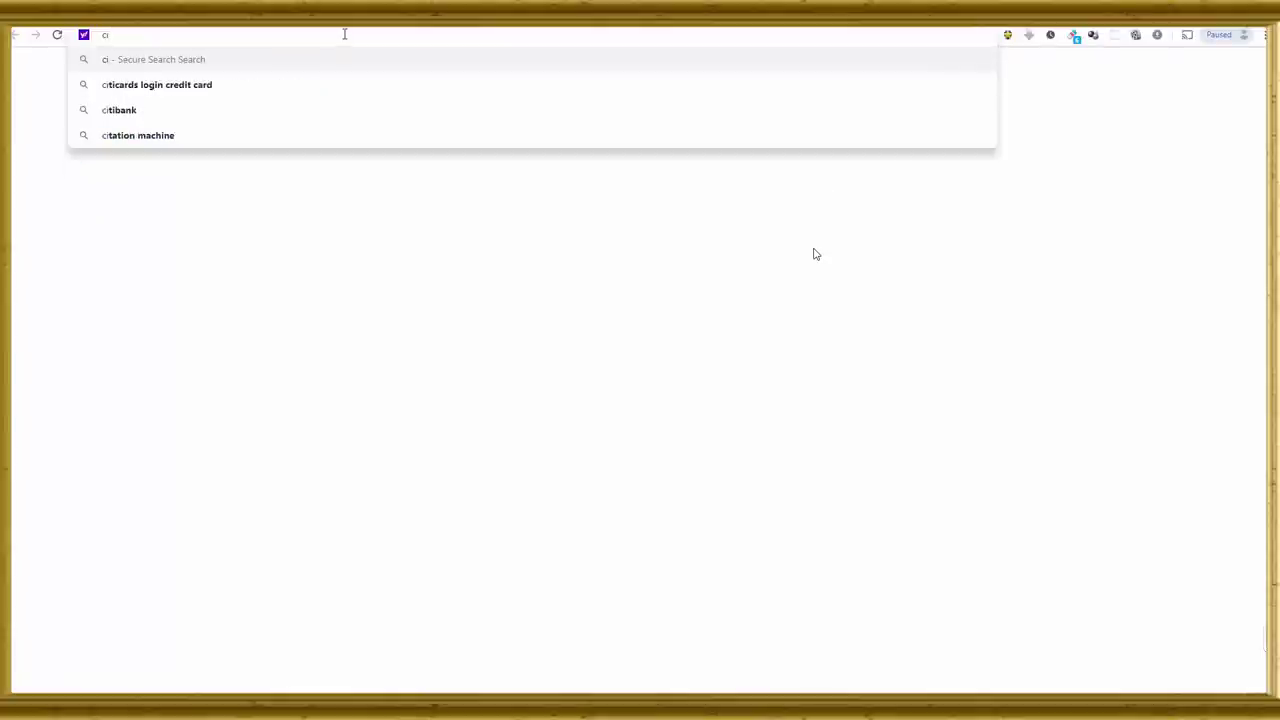
# Load online.citi.com from the citibank suggestion in Chrome's address bar
pyautogui.click(232, 112)
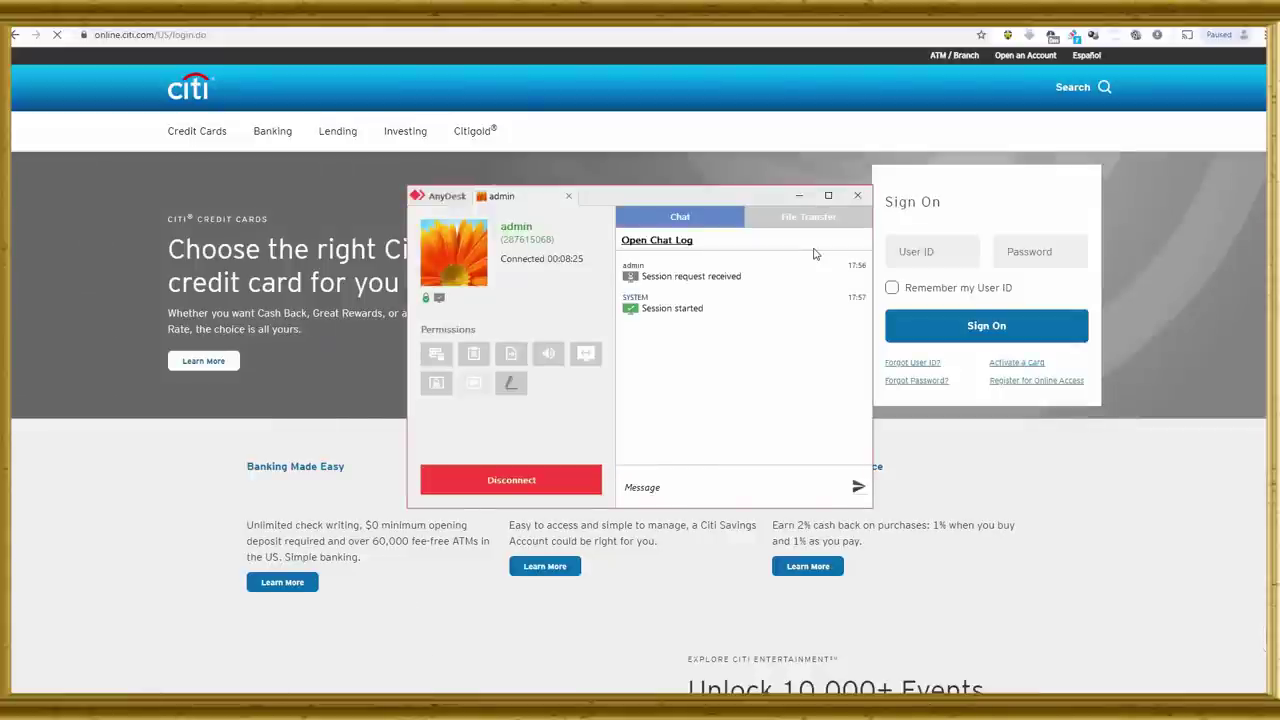
# Bring up the taskbar context menu
pyautogui.rightClick(437, 698)
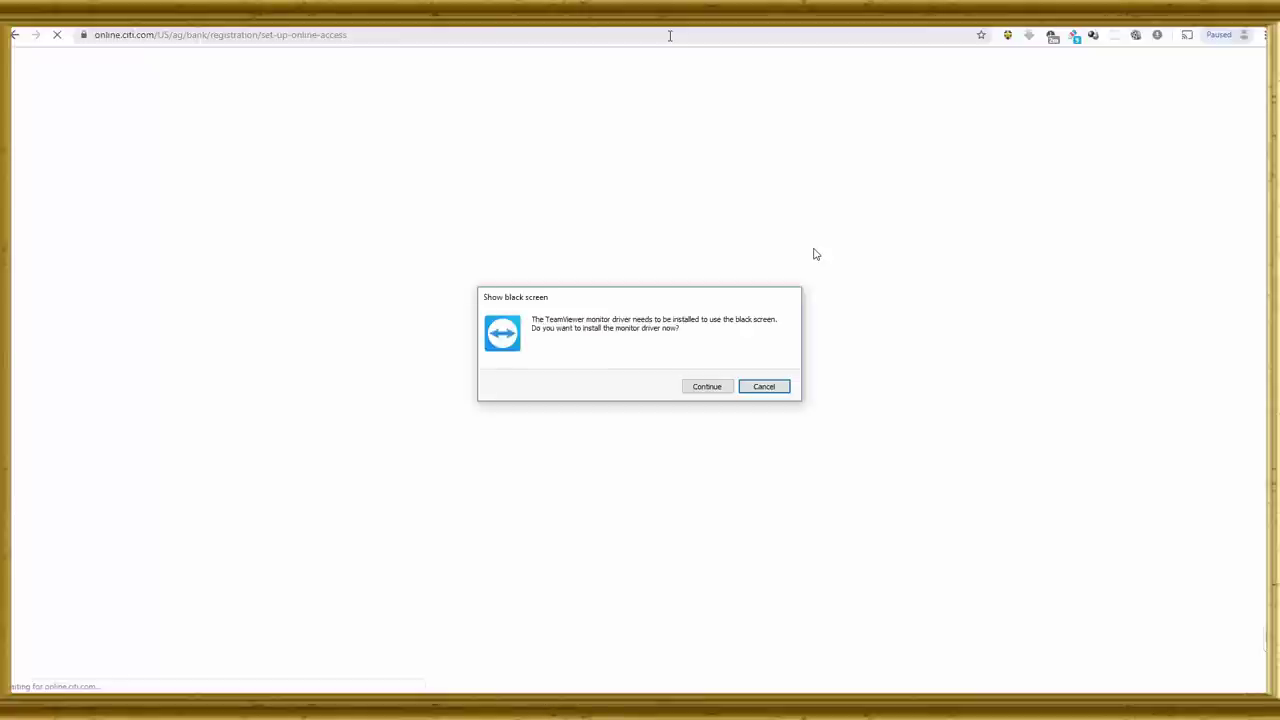
# Accept the Show black screen prompt to install TeamViewer's monitor driver
pyautogui.press('Tab')
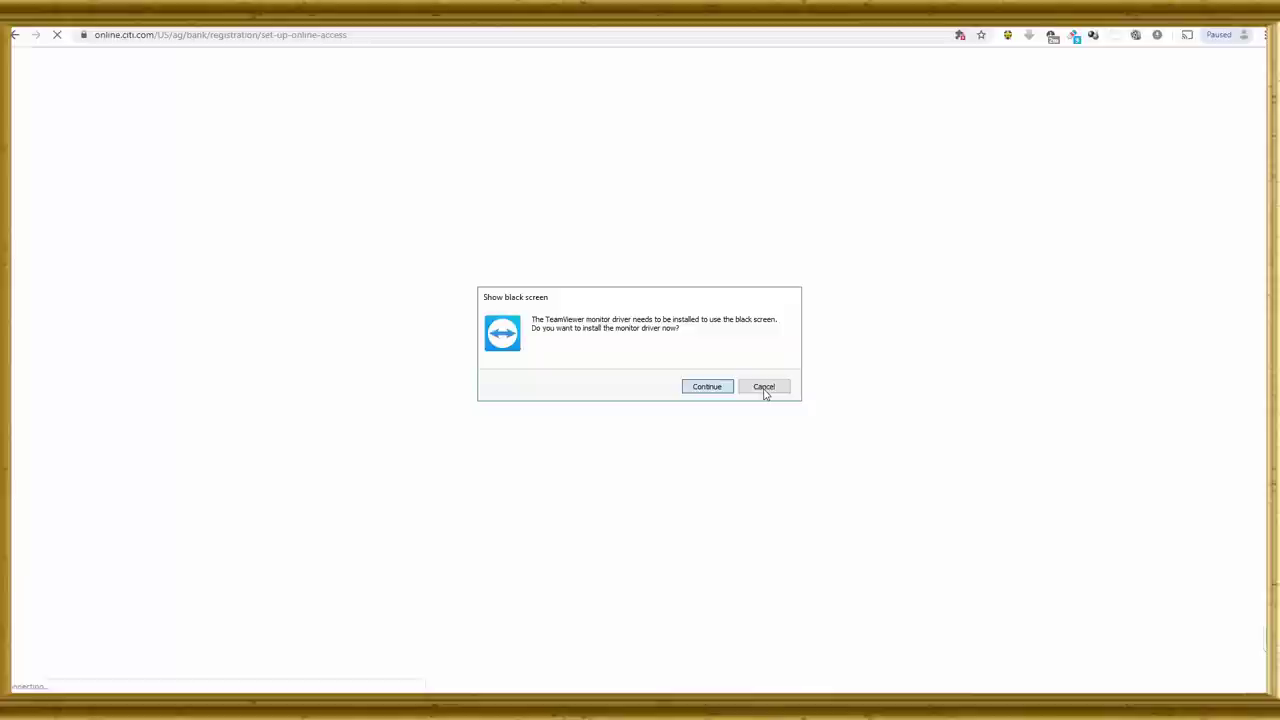
pyautogui.press('Return')
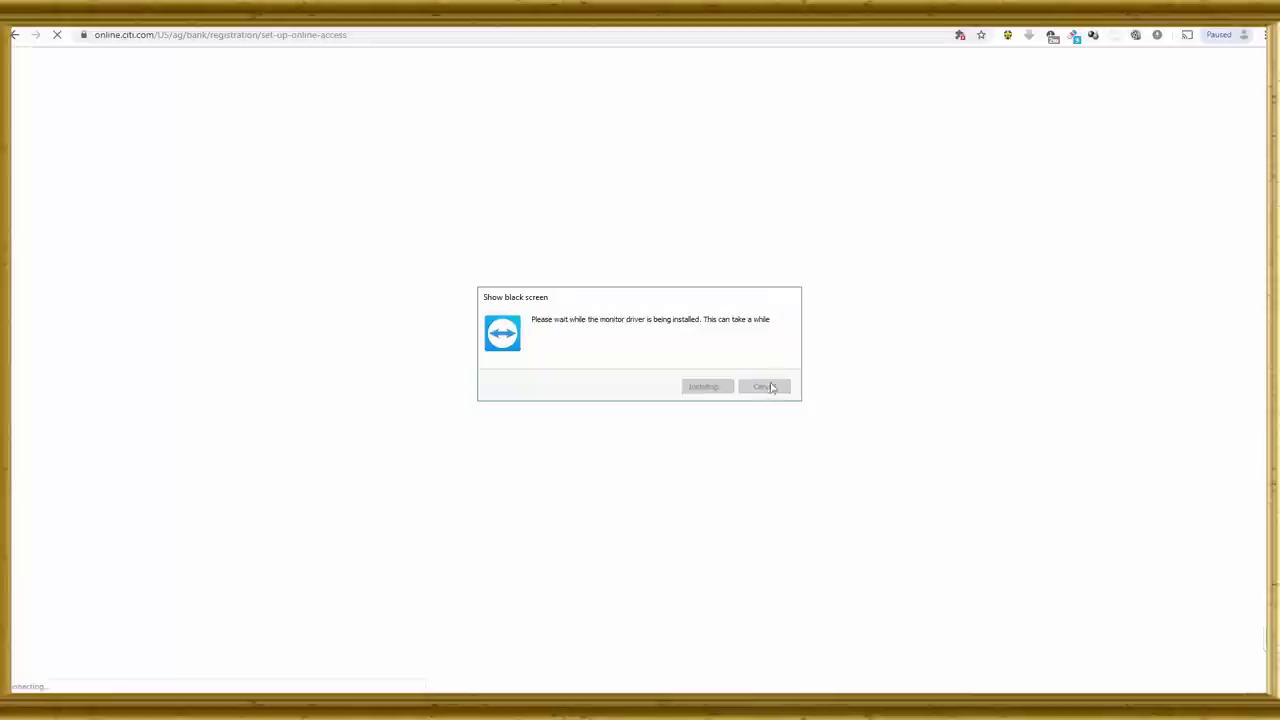